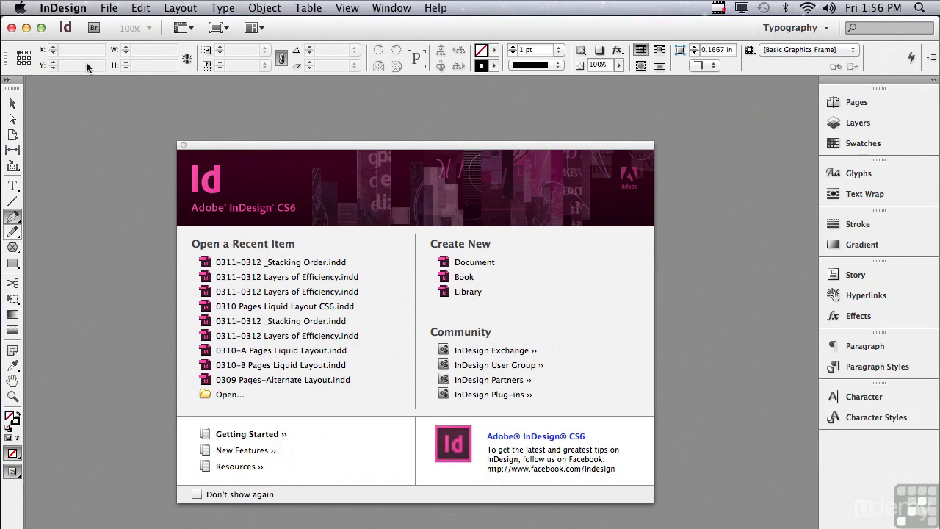
Create a new one-page Letter print document, 8.5 by 11 in, using the default preset.
click(110, 7)
mouse_move(116, 28)
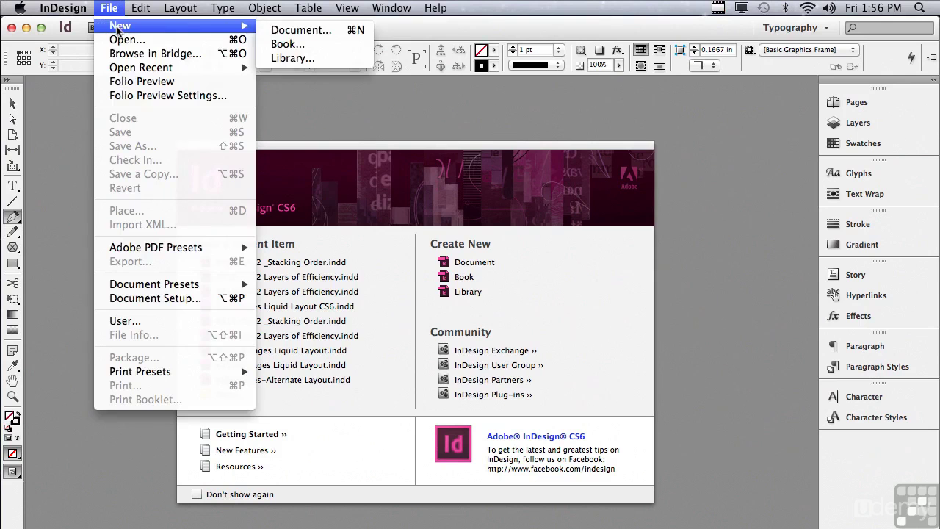
click(267, 31)
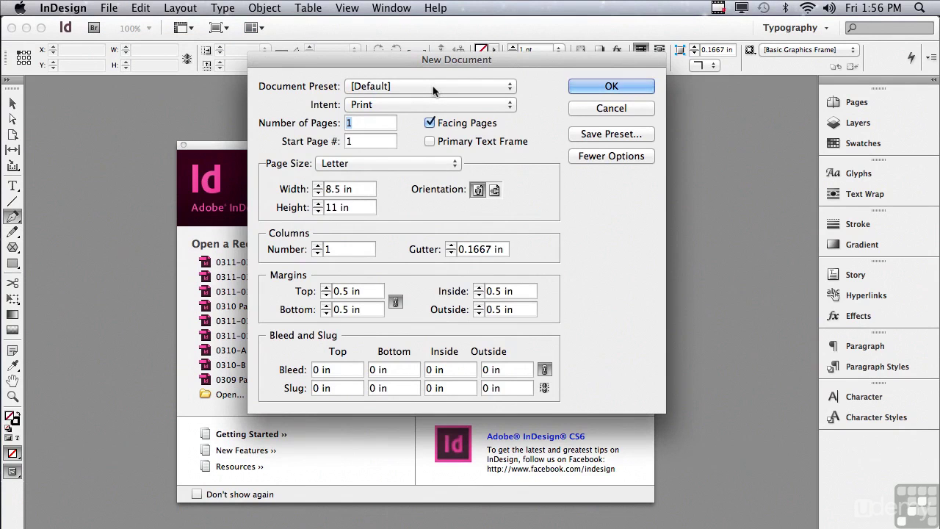
click(580, 90)
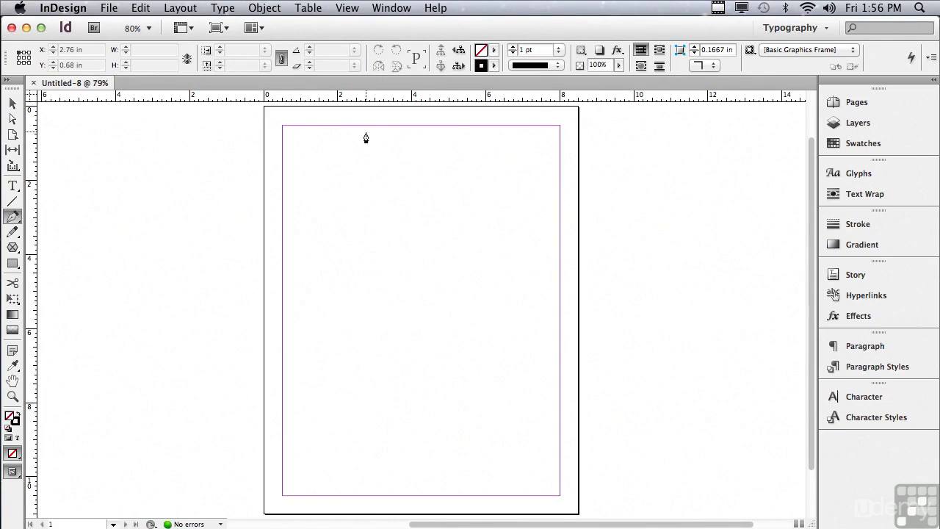
Draw a text frame about 2.08 by 1.94 in from the page's upper-left margin corner and select it as an object.
click(13, 187)
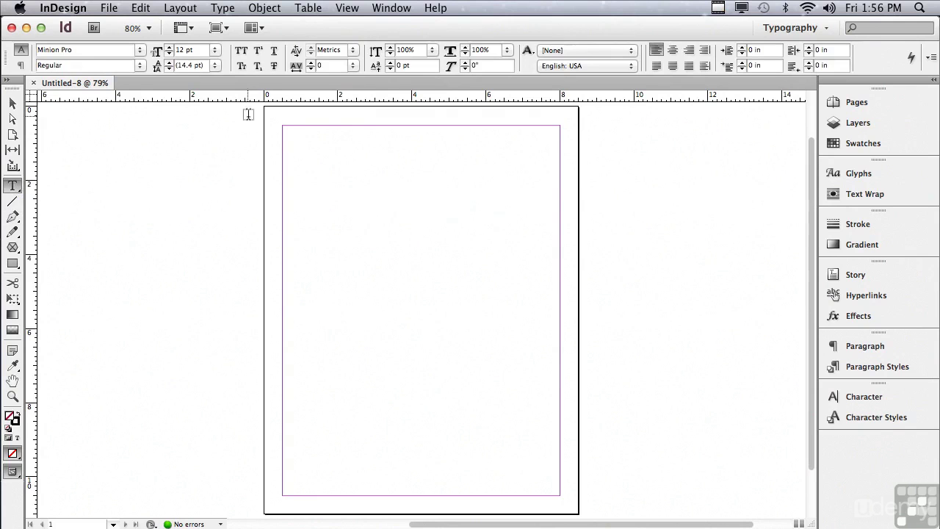
drag(282, 125, 359, 195)
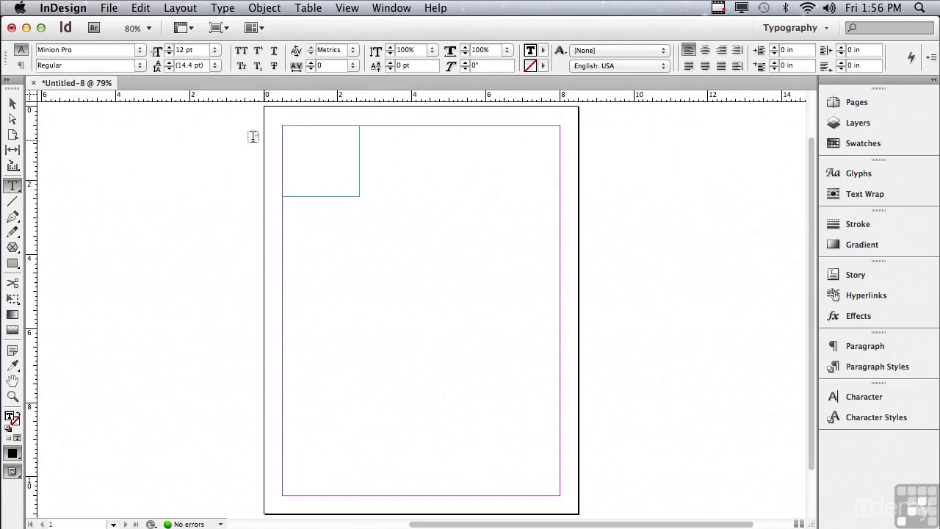
click(13, 104)
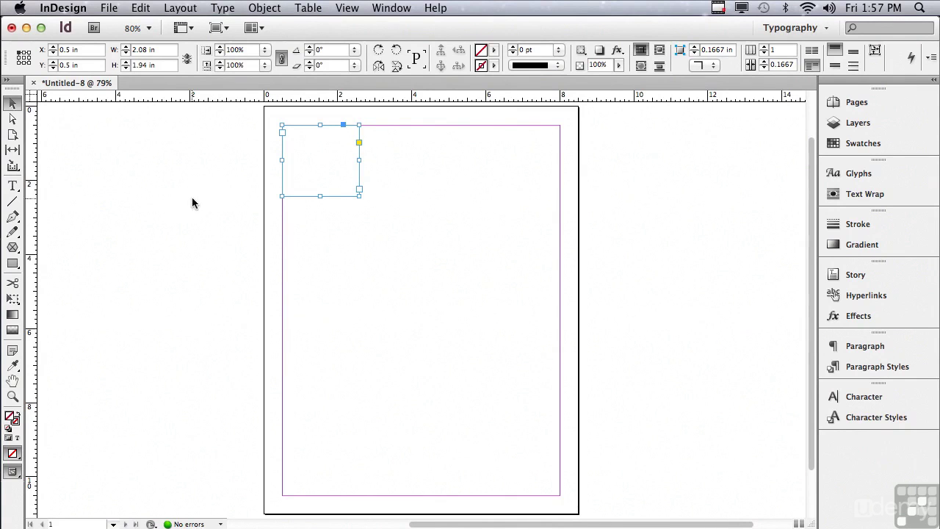
Draw a rectangular graphic frame about 2.08 by 1.94 in just below the text frame, aligned to the left margin.
click(14, 246)
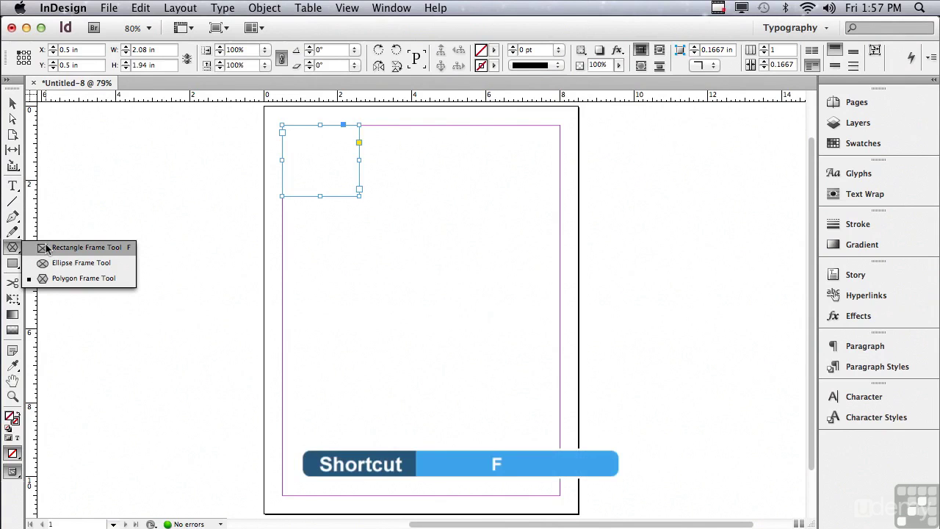
click(45, 247)
drag(284, 212, 359, 276)
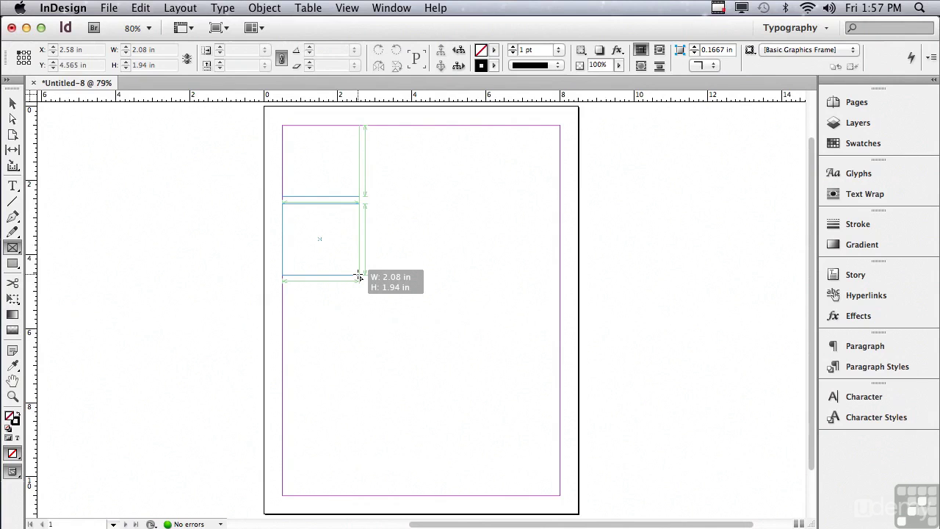
drag(359, 276, 359, 275)
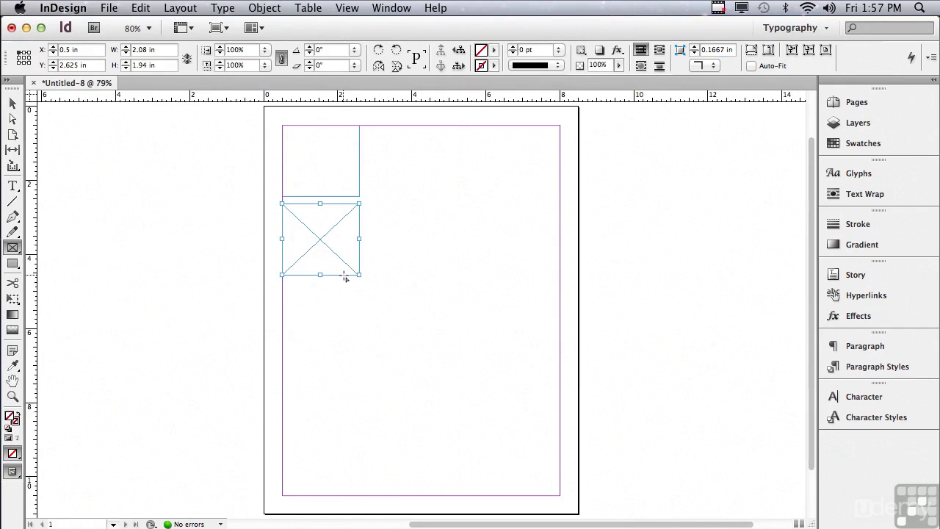
Draw two rectangles of about 2.08 by 1.94 in, one below the graphic frame and one at the top margin beside the text frame.
click(9, 269)
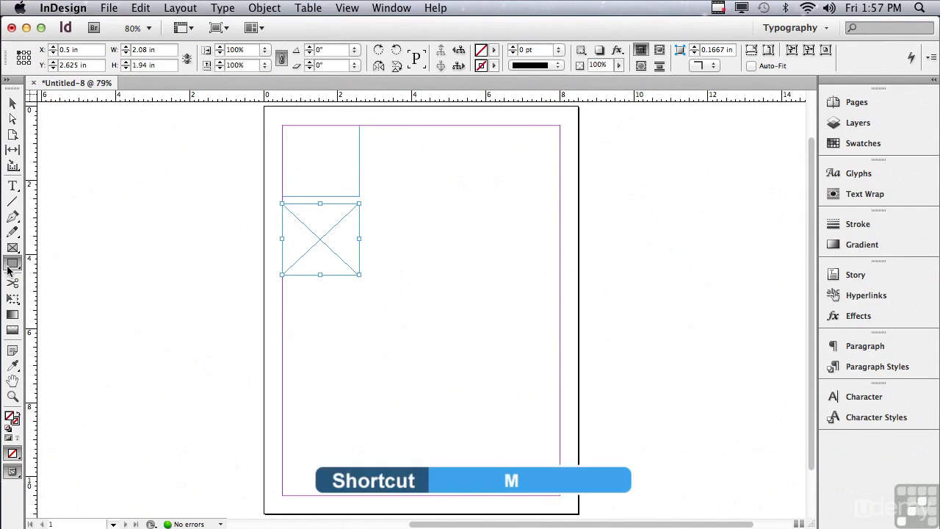
drag(283, 283, 359, 356)
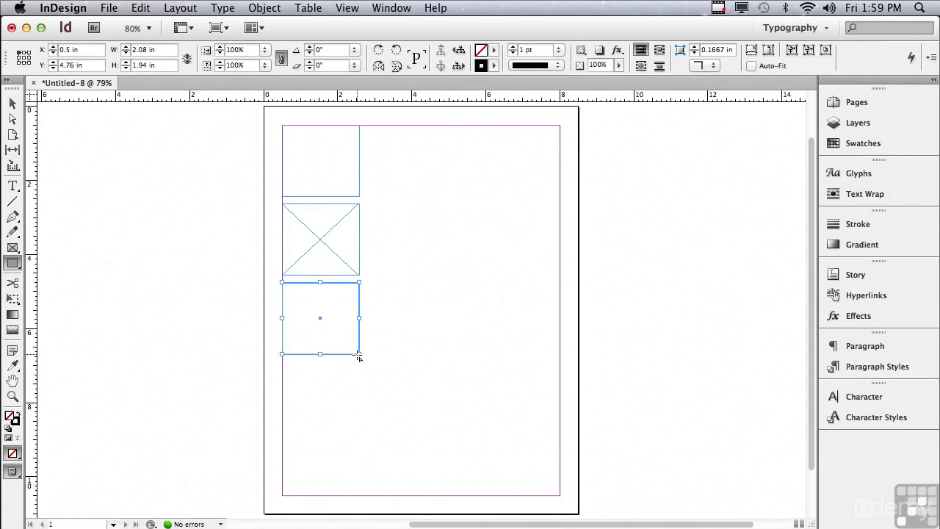
click(12, 264)
drag(396, 126, 473, 196)
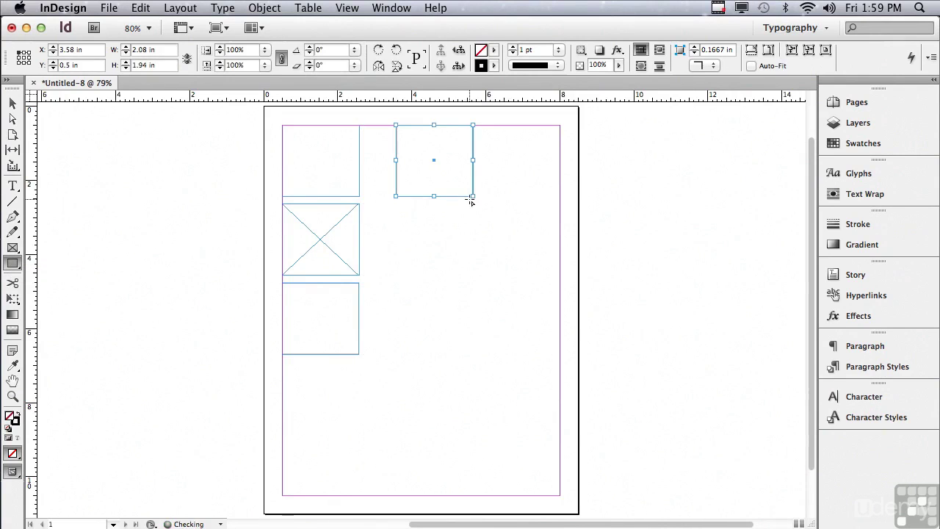
Place a rectangle exactly 3 in wide and 3 in high below the second column's top rectangle.
click(397, 206)
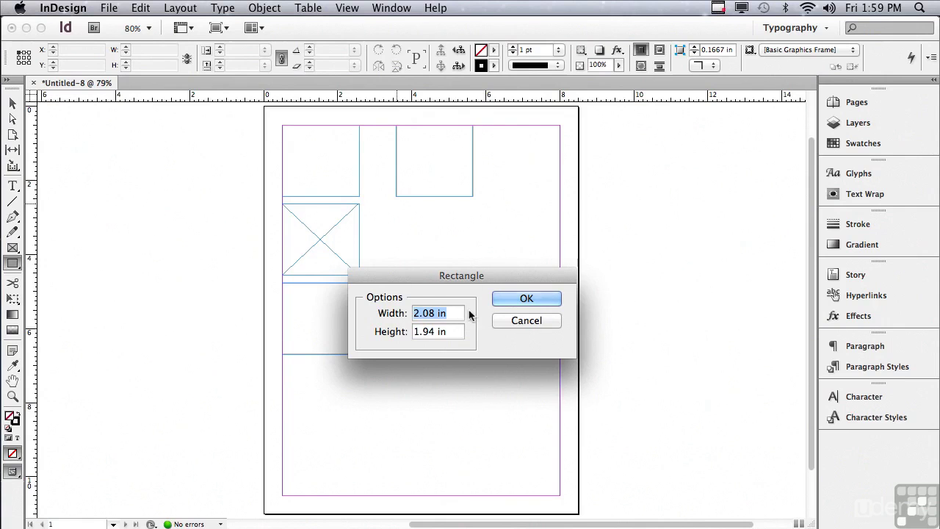
text(3)
key(Tab)
text(3)
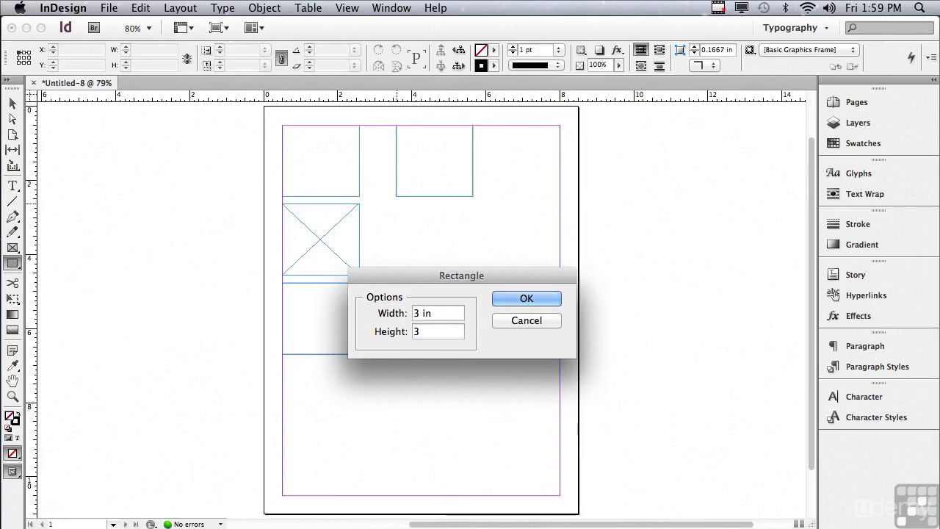
click(495, 299)
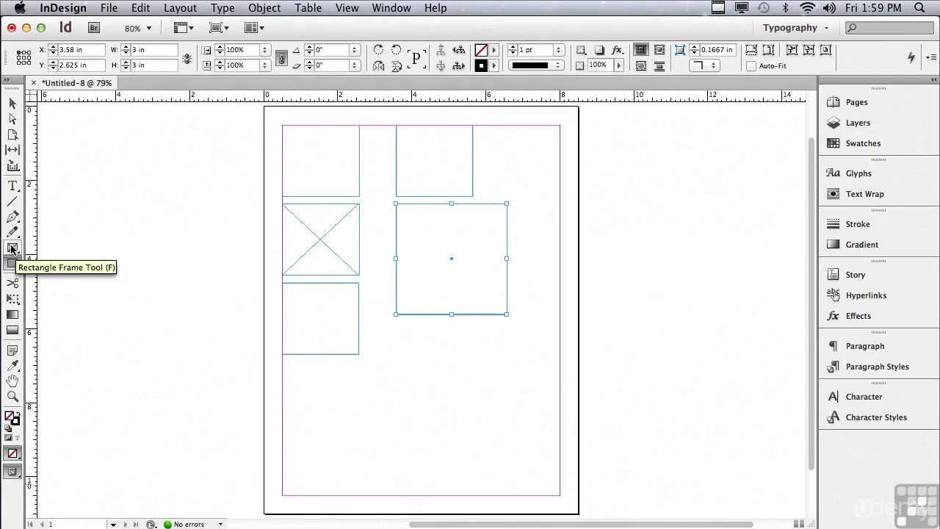
Place a 2.125 by 2.04 in ellipse below the 3 in square, and draw another about 2.28 by 2.06 in beneath it.
click(9, 267)
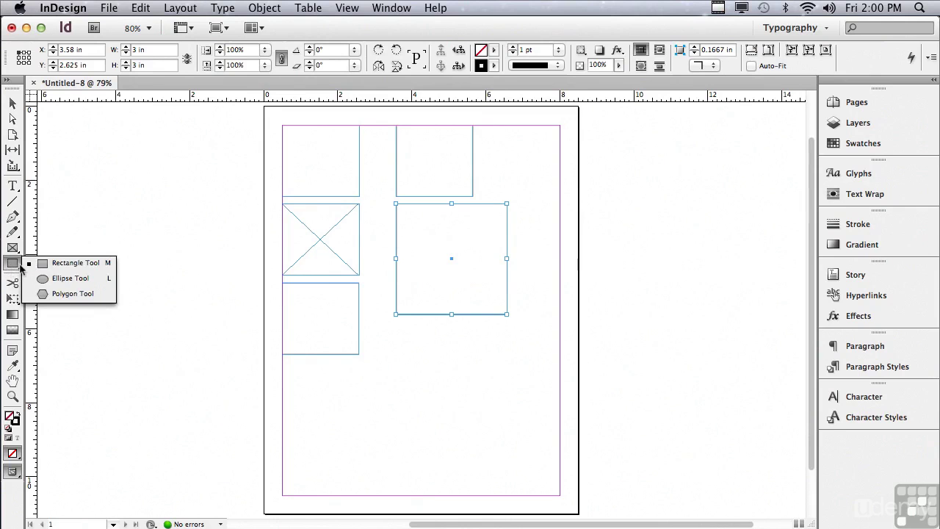
click(56, 279)
click(396, 334)
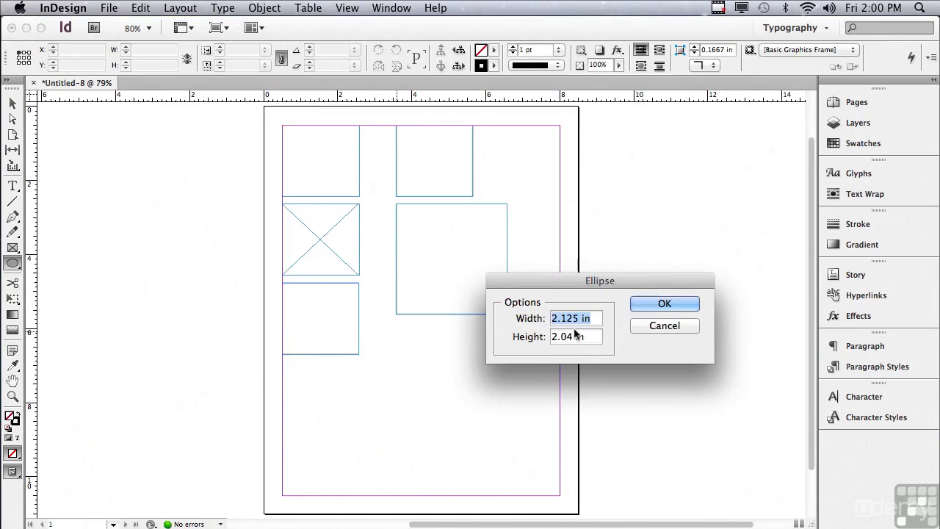
click(648, 303)
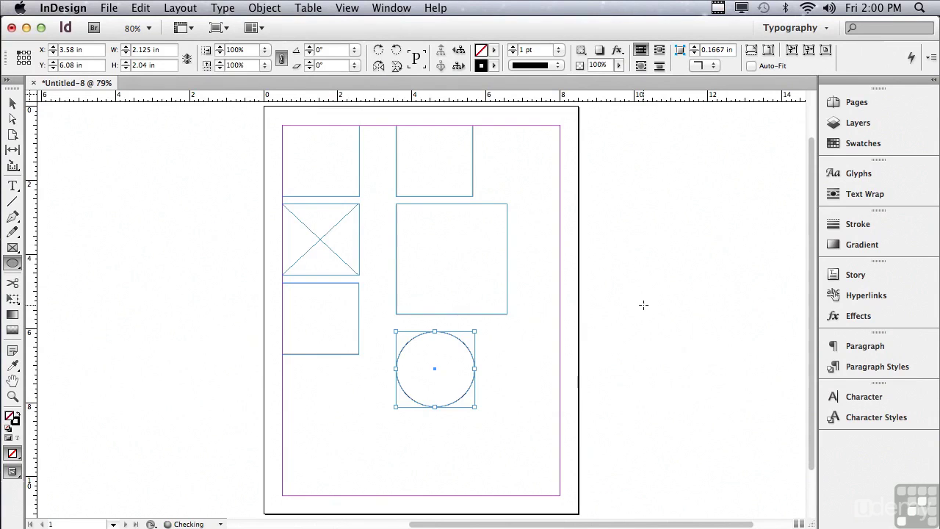
drag(396, 419, 481, 494)
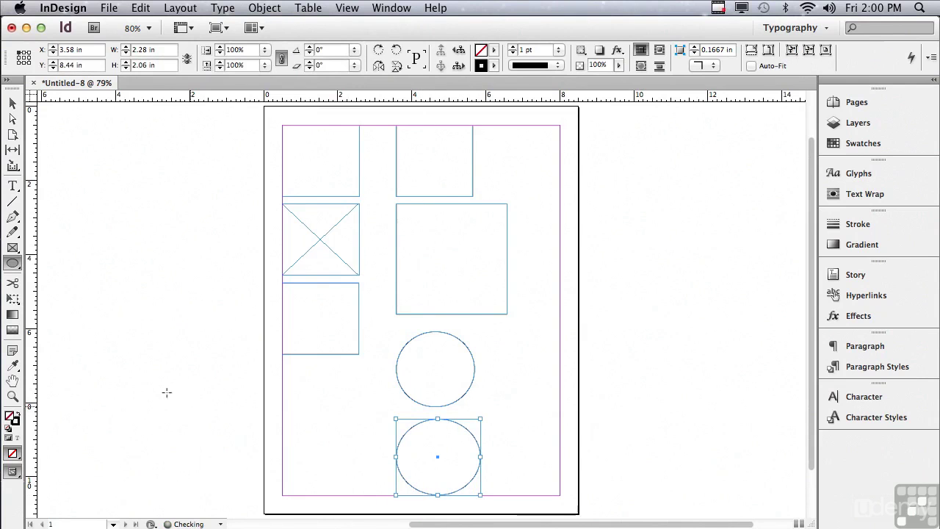
Place a six-sided polygon, 2 by 2 in with 0% star inset, on the pasteboard left of the page.
click(11, 266)
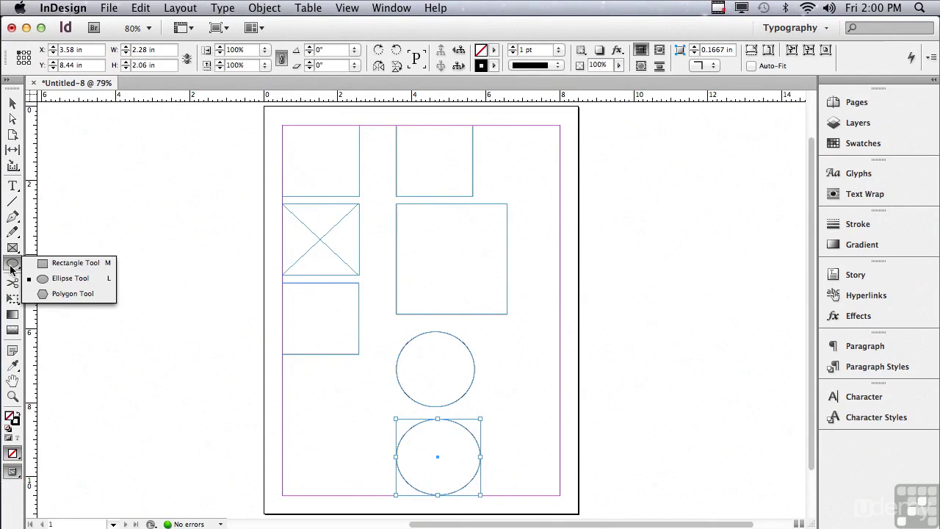
click(47, 294)
click(450, 272)
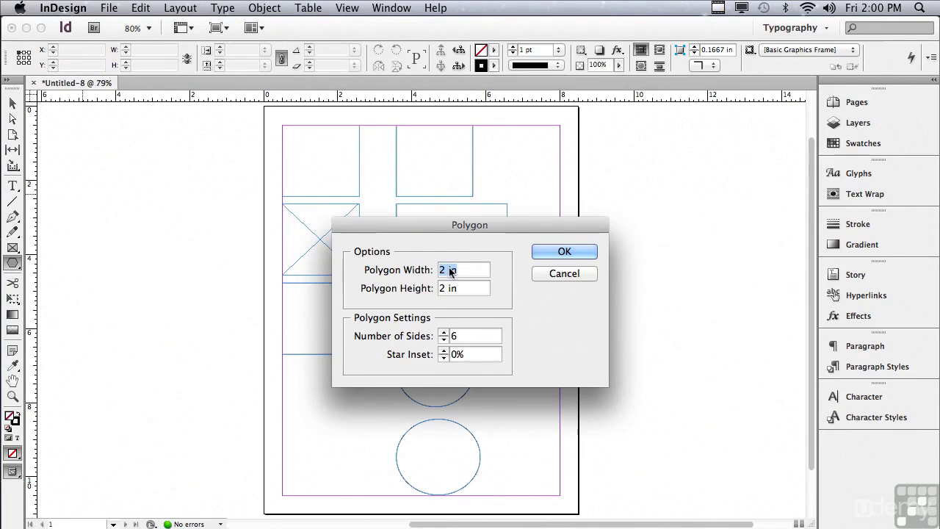
click(563, 253)
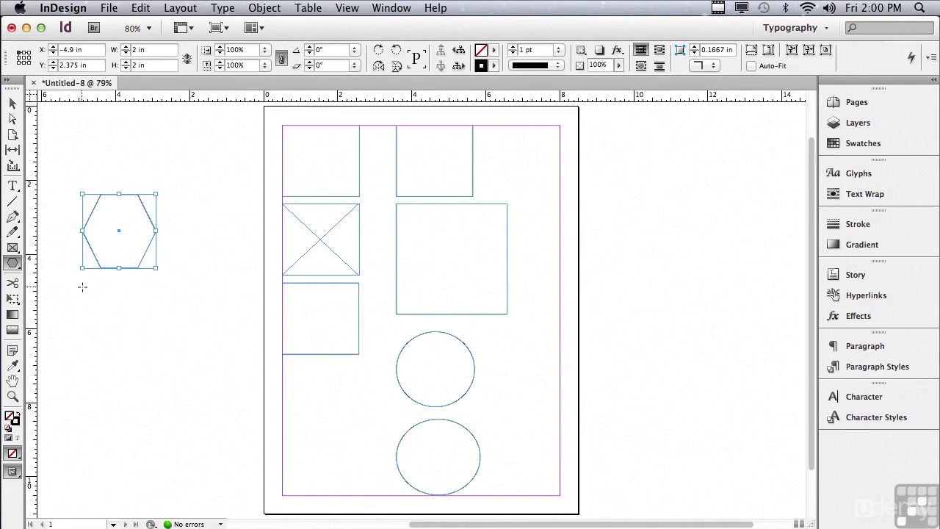
Place a 2 by 2 in star with 5 sides and 50% star inset below the hexagon.
click(82, 286)
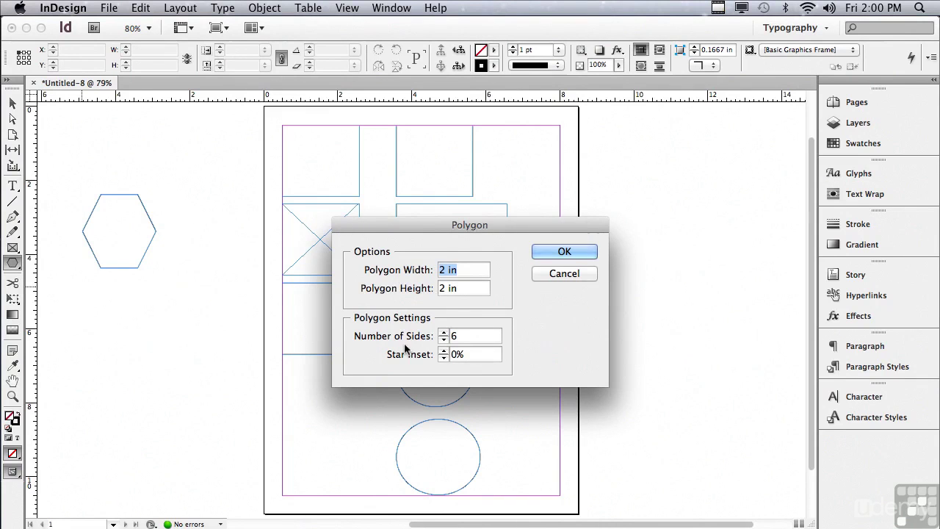
double_click(453, 336)
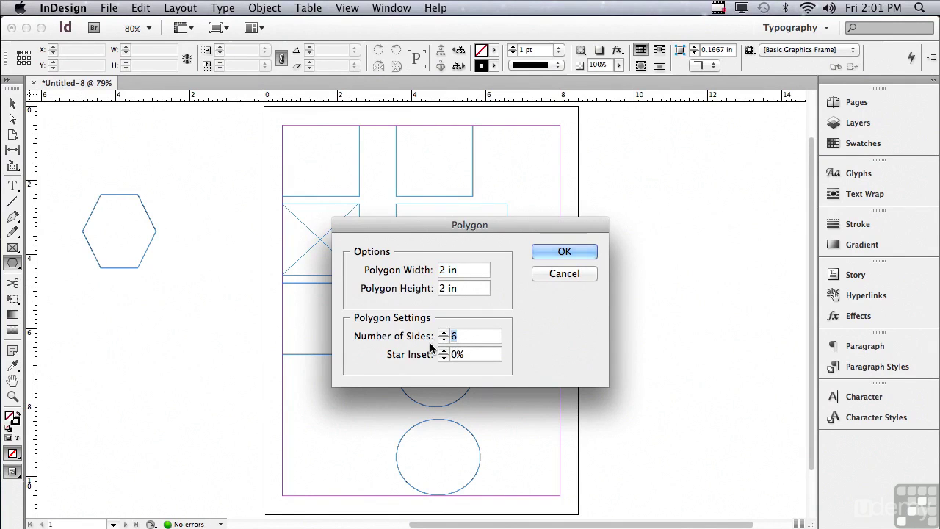
text(5)
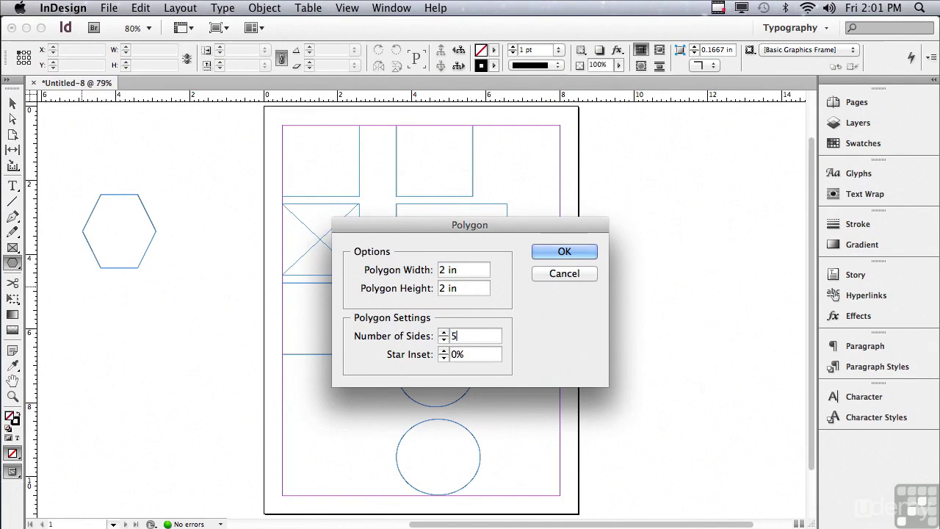
click(450, 355)
text(5)
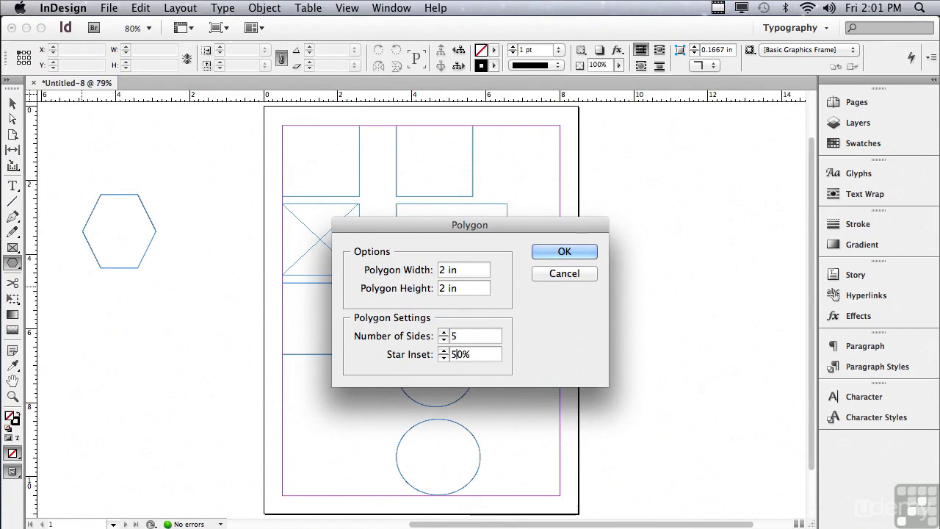
click(541, 253)
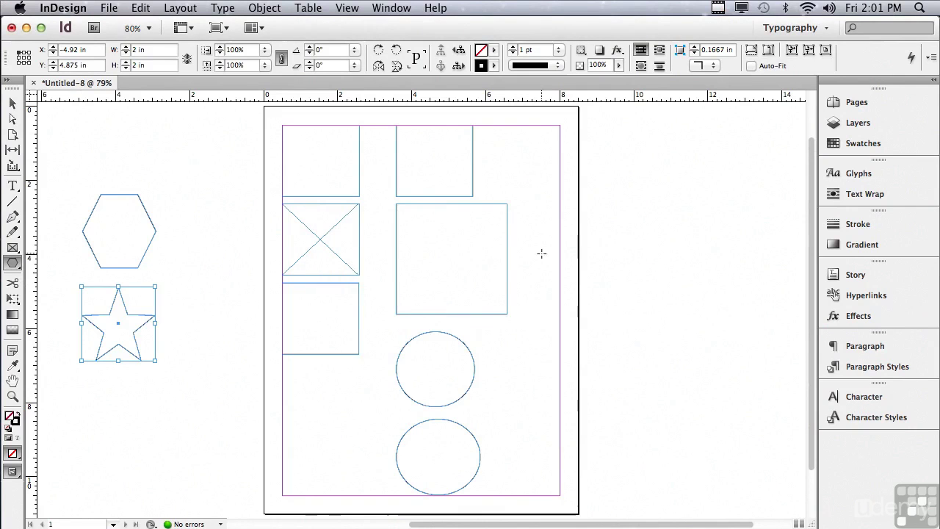
Place a 2 by 2 in starburst with 20 sides and 10% inset below the star, and draw another about 2.46 by 2.56 in above.
click(81, 373)
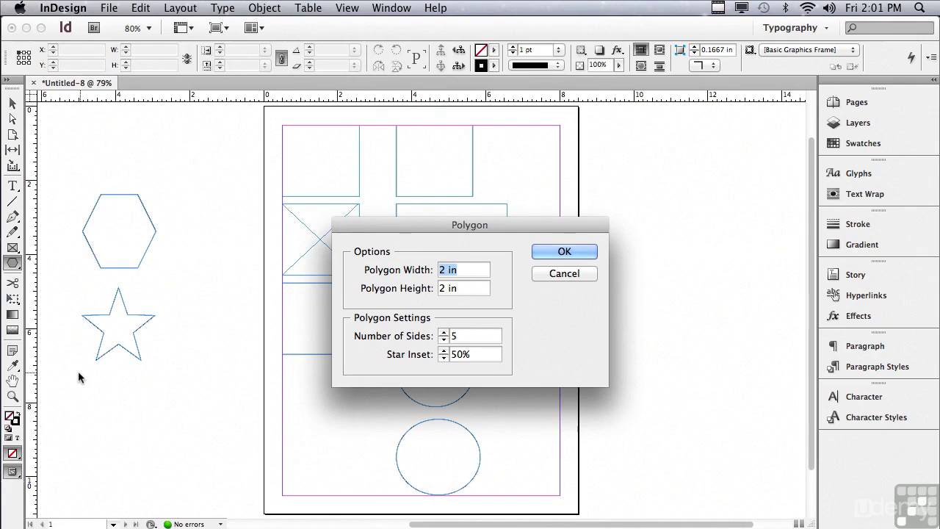
click(444, 338)
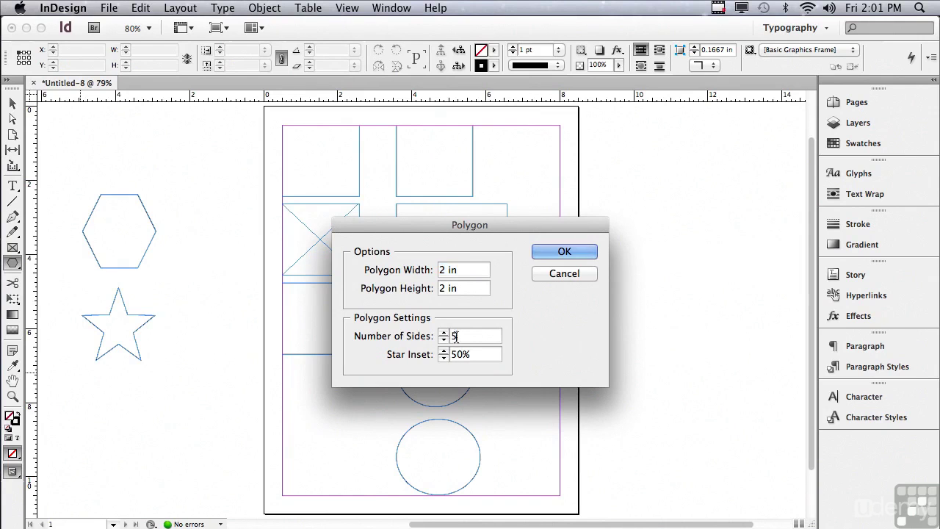
text(20)
click(453, 355)
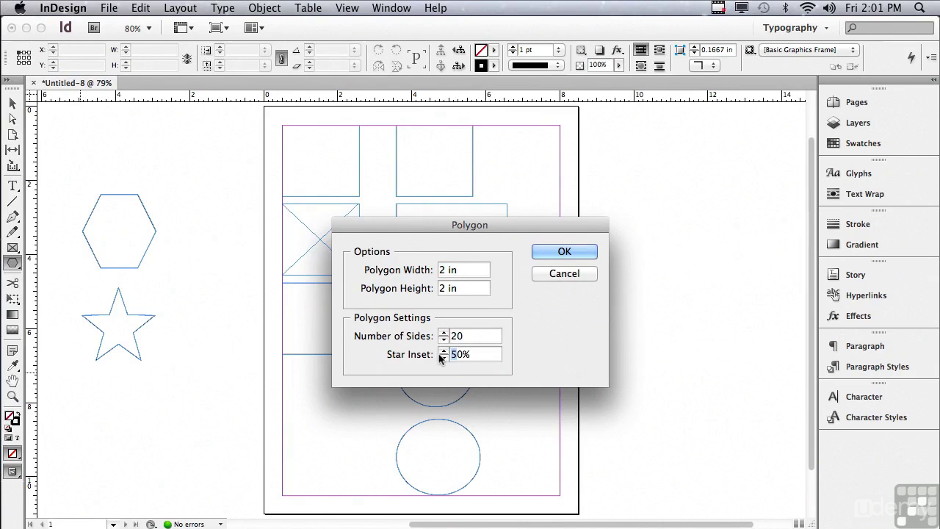
text(1)
click(545, 253)
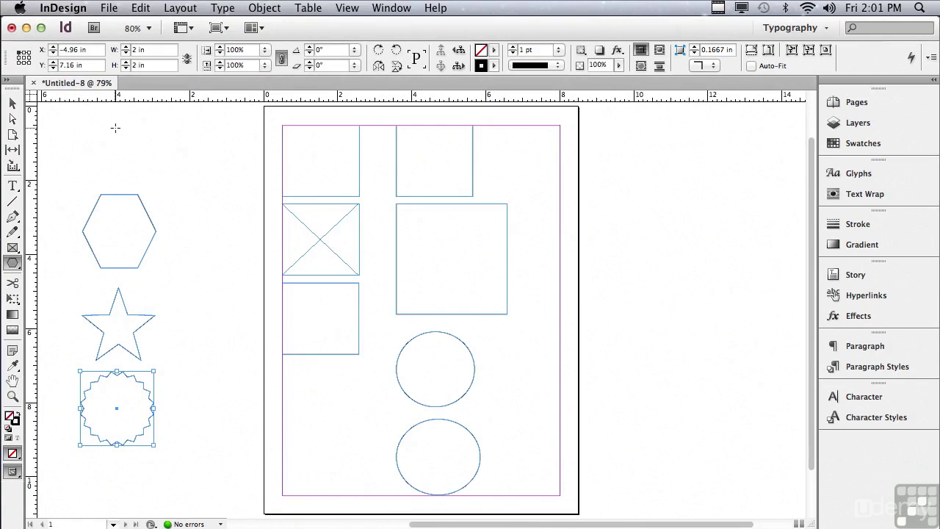
drag(116, 128, 208, 222)
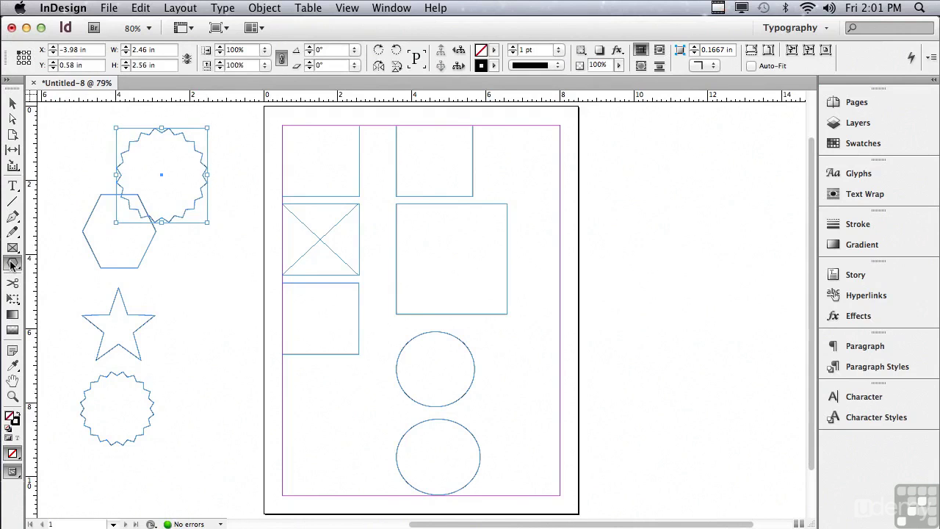
Place a 2.46 by 2.56 in polygon with 6 sides and 0% star inset on the pasteboard beside the star.
click(188, 297)
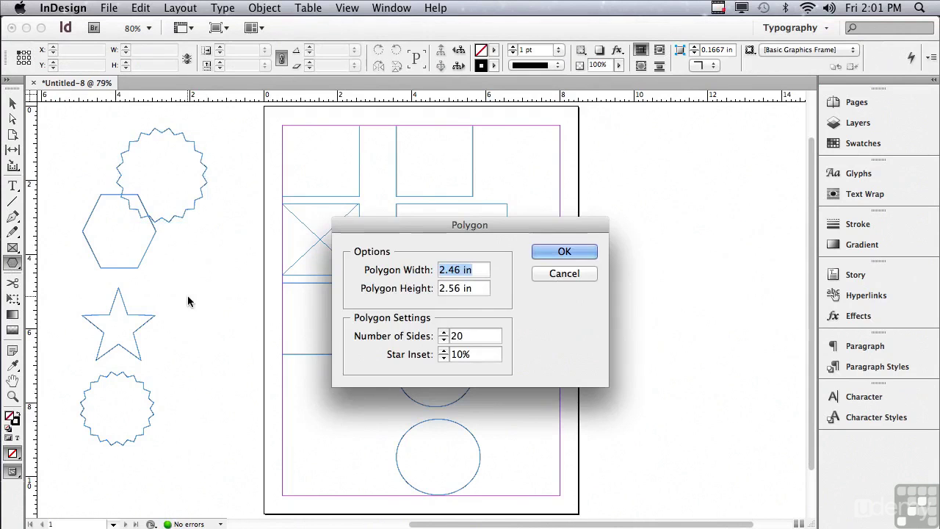
click(449, 336)
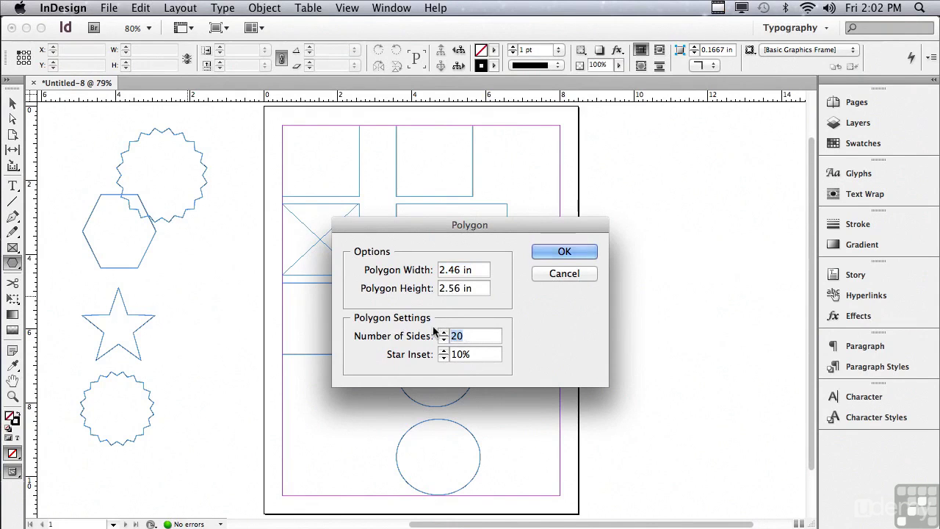
key(Delete)
key(Delete)
text(6)
drag(477, 354, 455, 352)
text(0)
click(563, 251)
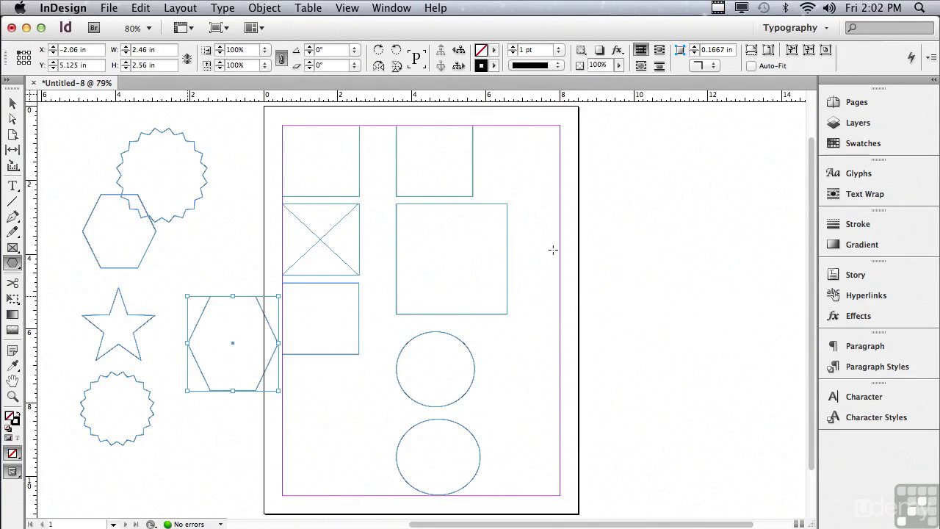
Draw a square graphic frame about 2.49 by 2.49 in on the pasteboard right of the page using the Rectangle Frame tool.
click(13, 264)
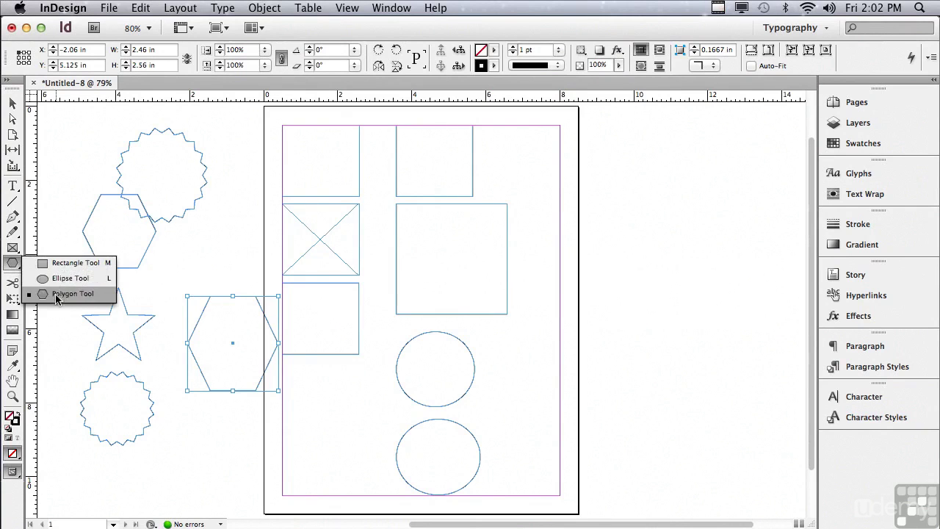
click(56, 264)
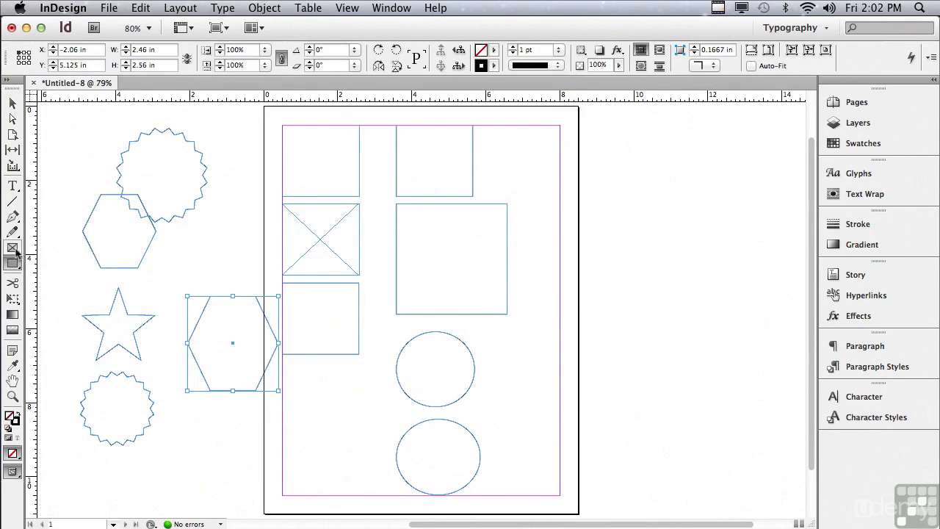
click(12, 249)
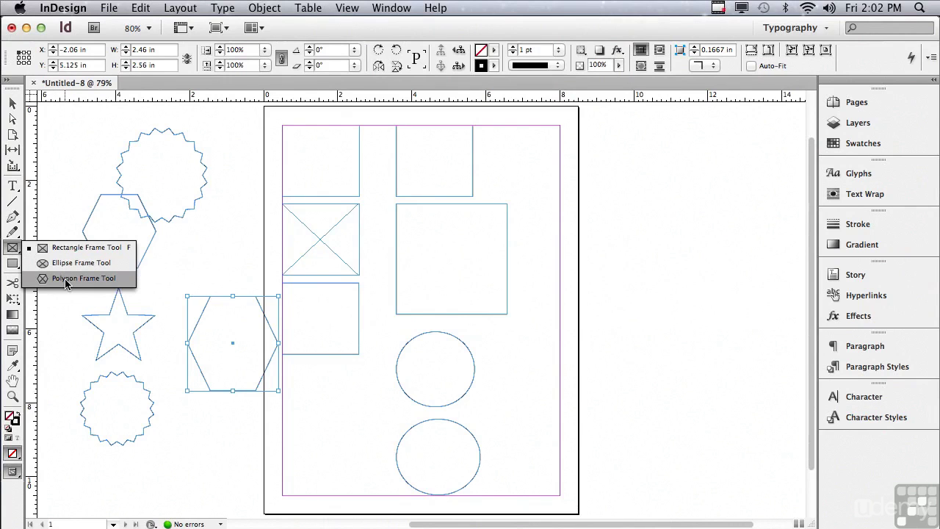
click(66, 247)
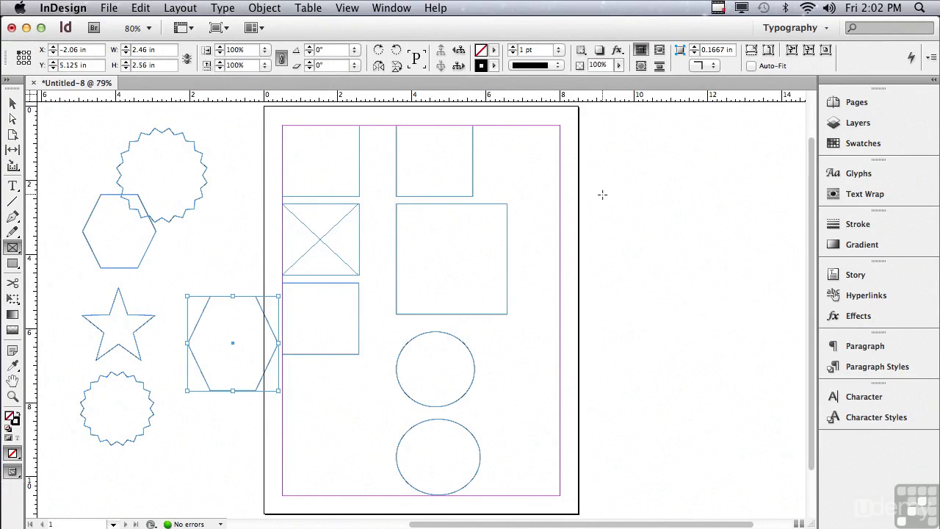
drag(602, 194, 668, 277)
key(shift)
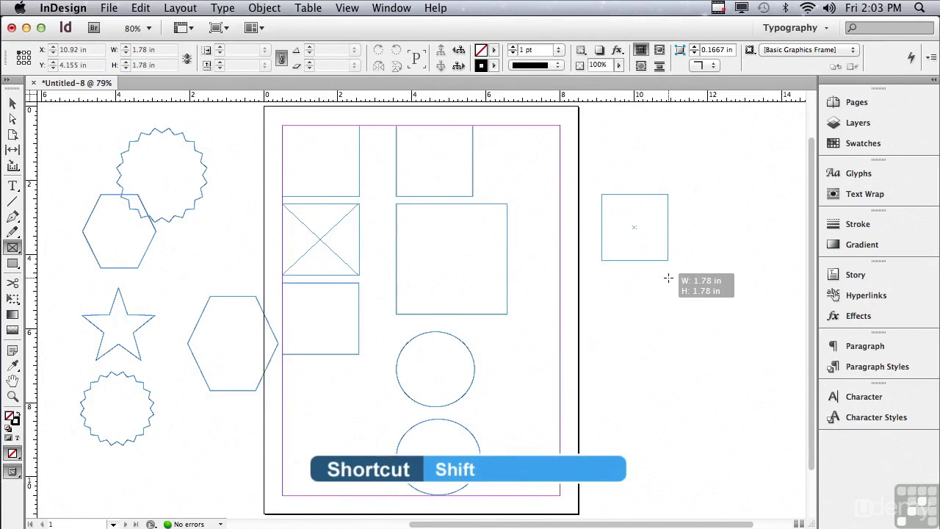
drag(669, 278, 691, 313)
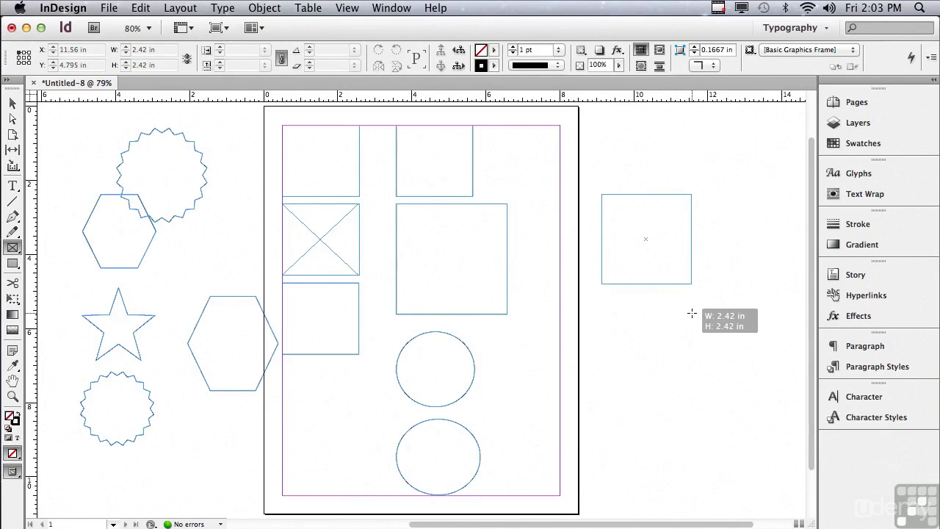
drag(691, 313, 694, 316)
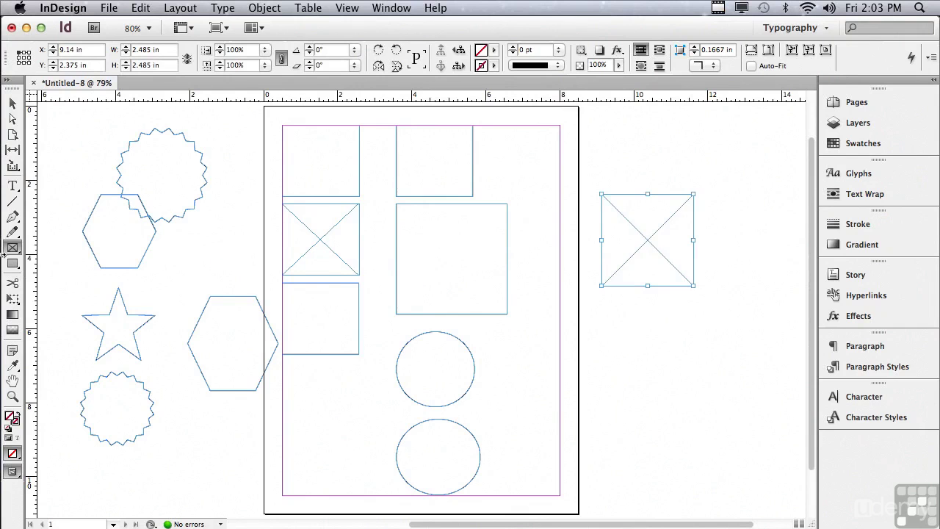
Draw a circular graphic frame about 2.56 by 2.56 in below the square frame using the Ellipse Frame tool.
drag(11, 249, 47, 268)
drag(601, 302, 696, 434)
key(shift)
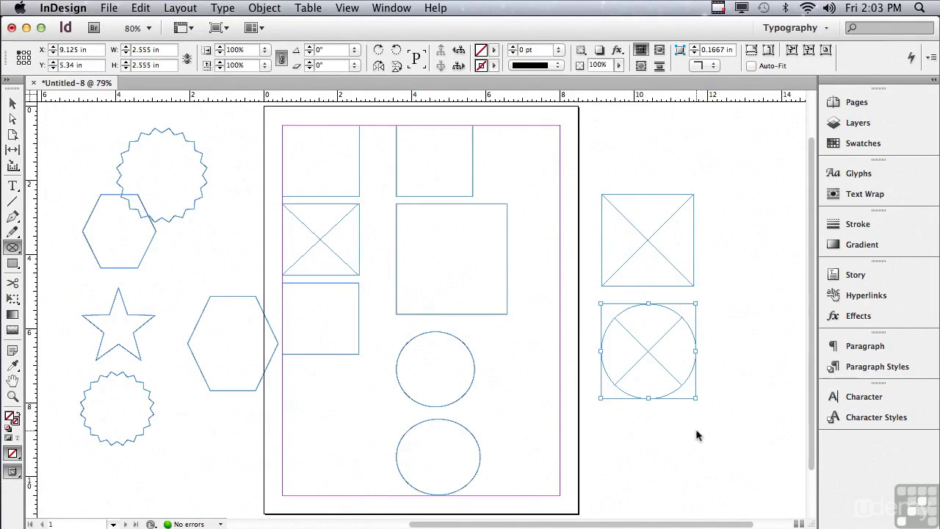
Select every object on the page and pasteboard and delete them all.
key(super+a)
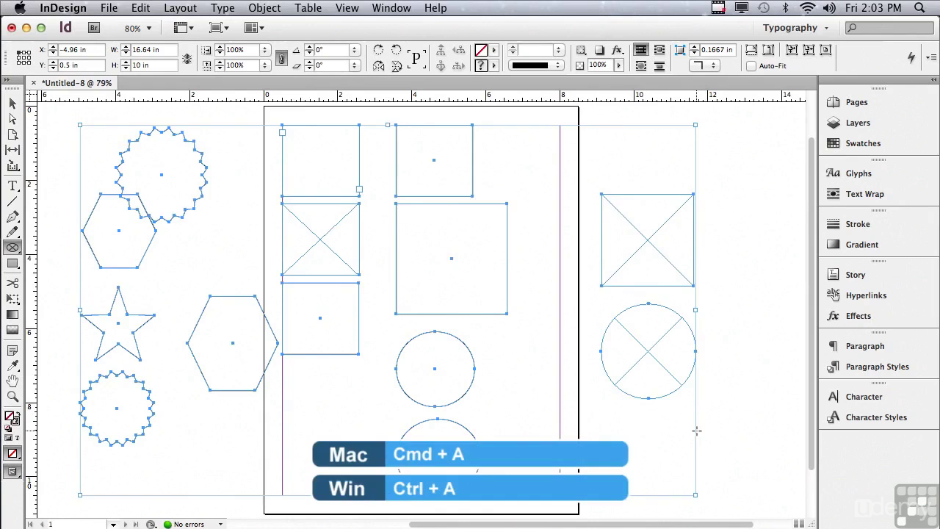
key(Delete)
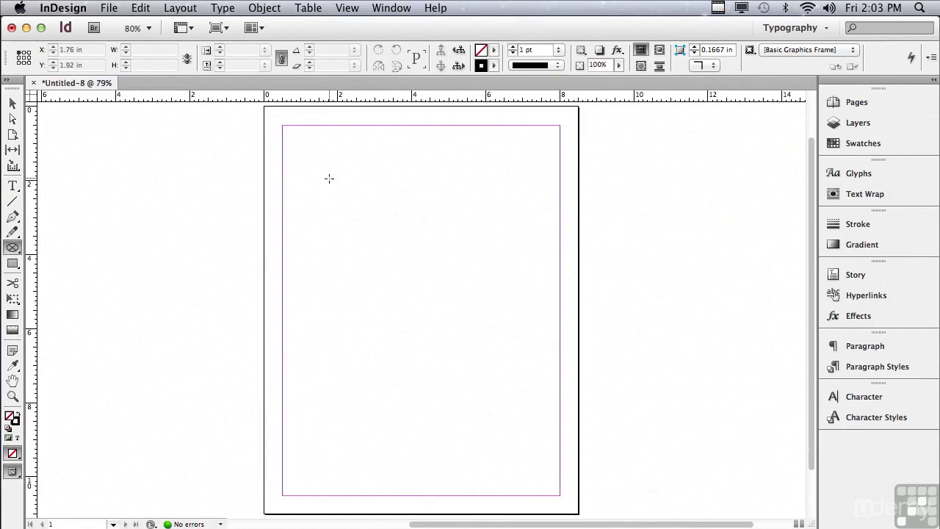
Draw a circular graphic frame about 3.24 by 3.24 in outward from its center in the page's upper-left area.
mouse_move(329, 179)
mouse_down()
mouse_move(268, 116)
mouse_move(294, 130)
mouse_move(308, 119)
mouse_move(345, 124)
mouse_move(399, 151)
mouse_move(414, 184)
mouse_move(401, 250)
mouse_move(327, 262)
mouse_move(254, 206)
mouse_move(252, 142)
mouse_move(346, 122)
mouse_move(414, 163)
mouse_move(415, 230)
mouse_move(339, 258)
mouse_move(276, 214)
mouse_move(276, 234)
mouse_up()
key(alt)
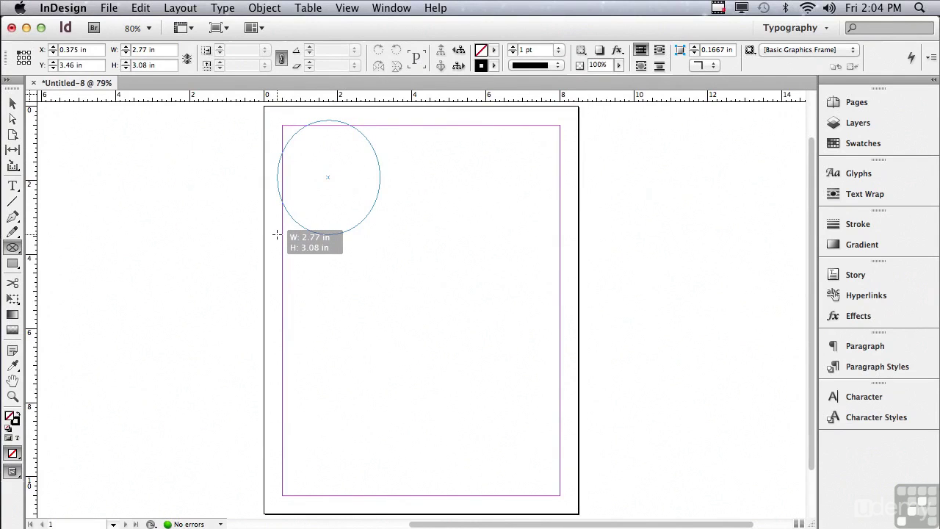
mouse_move(276, 234)
mouse_down()
mouse_move(261, 227)
mouse_move(262, 259)
mouse_move(269, 248)
mouse_up()
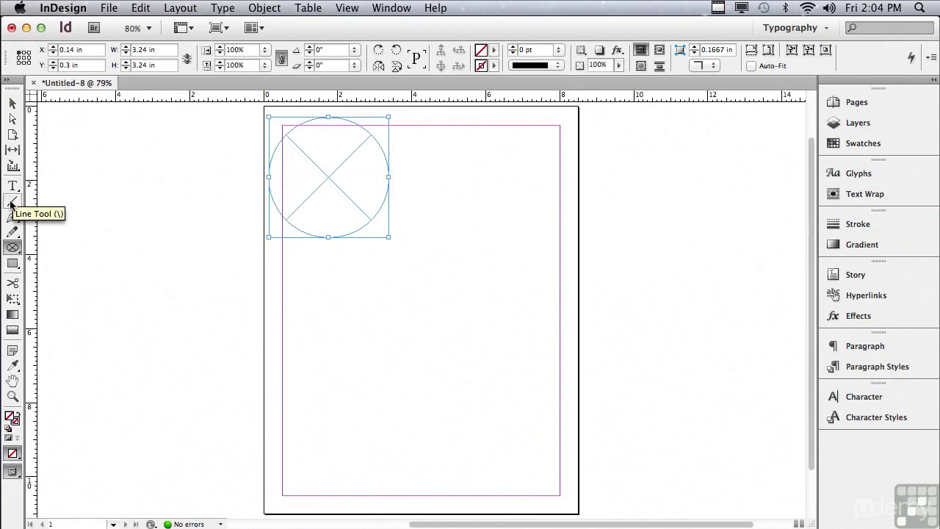
Draw a diagonal line about 4.46 in long below the circular frame and a constrained vertical line about 2.79 in long beneath it.
click(11, 203)
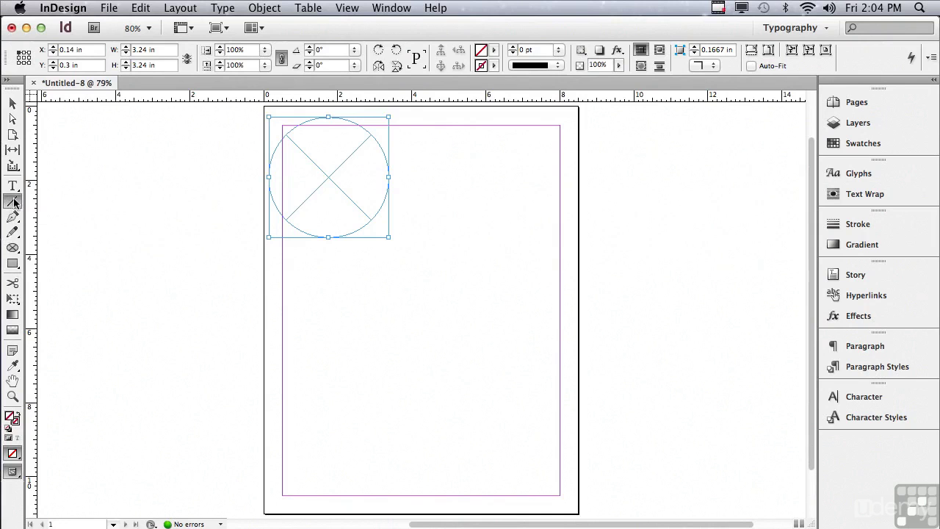
drag(297, 260, 437, 344)
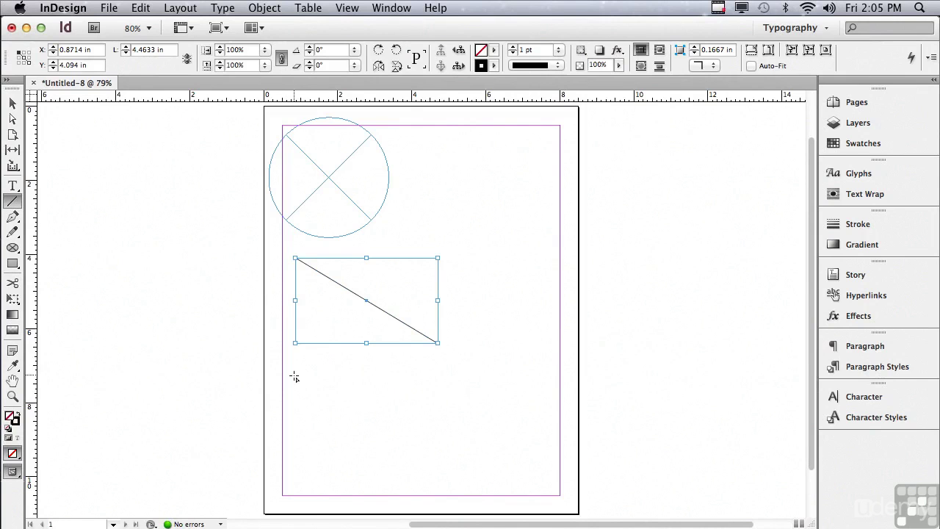
drag(294, 376, 449, 383)
mouse_move(460, 383)
mouse_down()
mouse_move(470, 376)
mouse_move(426, 455)
mouse_move(310, 478)
mouse_up()
key(shift)
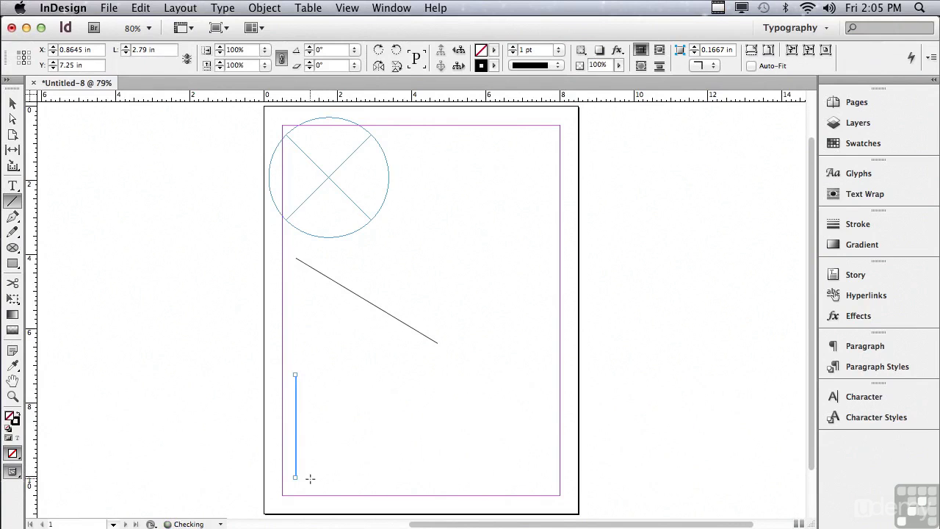
Draw an open Pen path on the page's right side with two straight segments forming a peak, followed by two curved segments below.
click(13, 219)
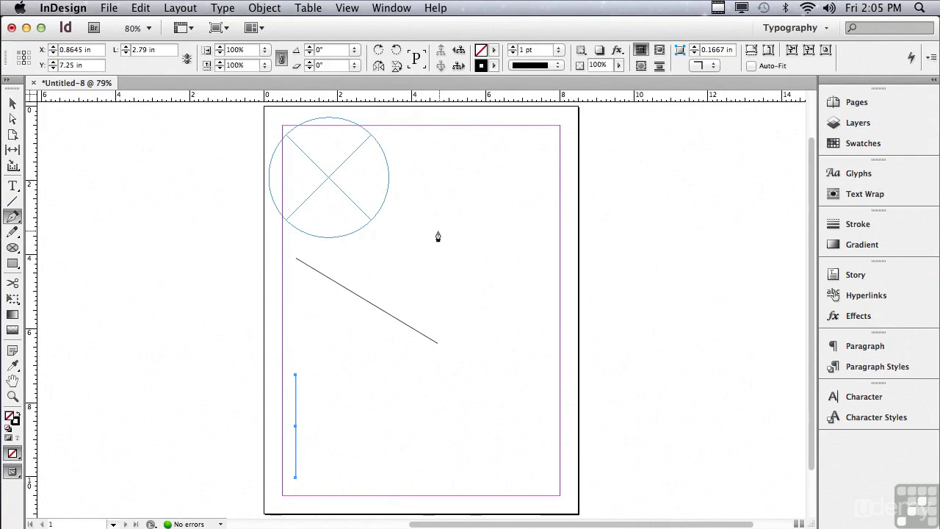
click(416, 237)
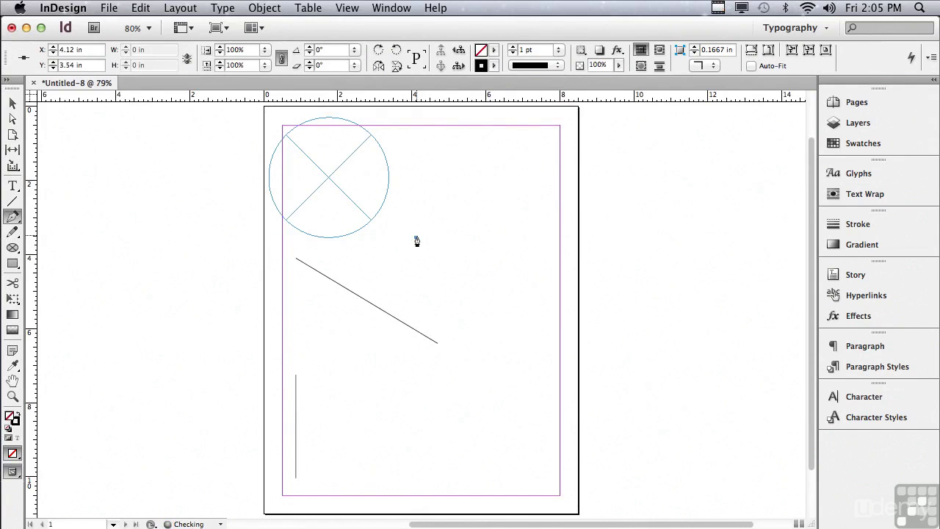
click(483, 145)
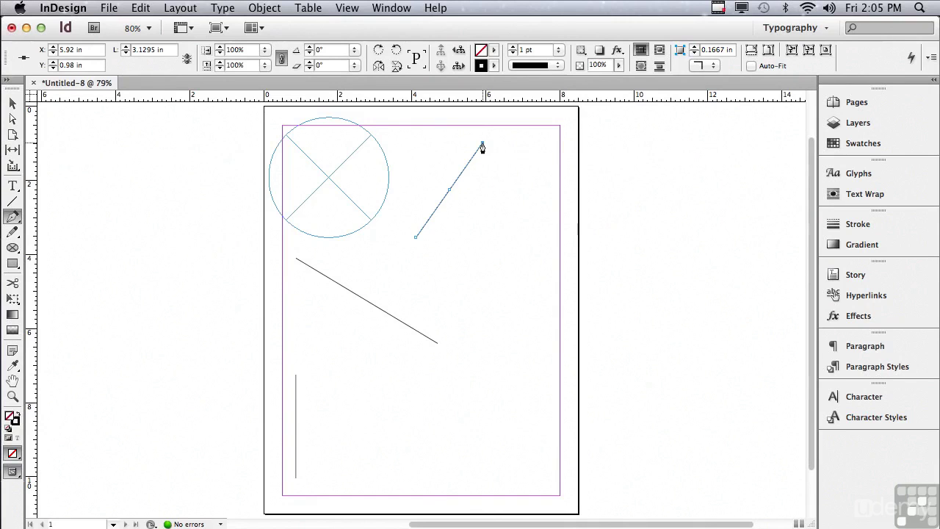
click(556, 224)
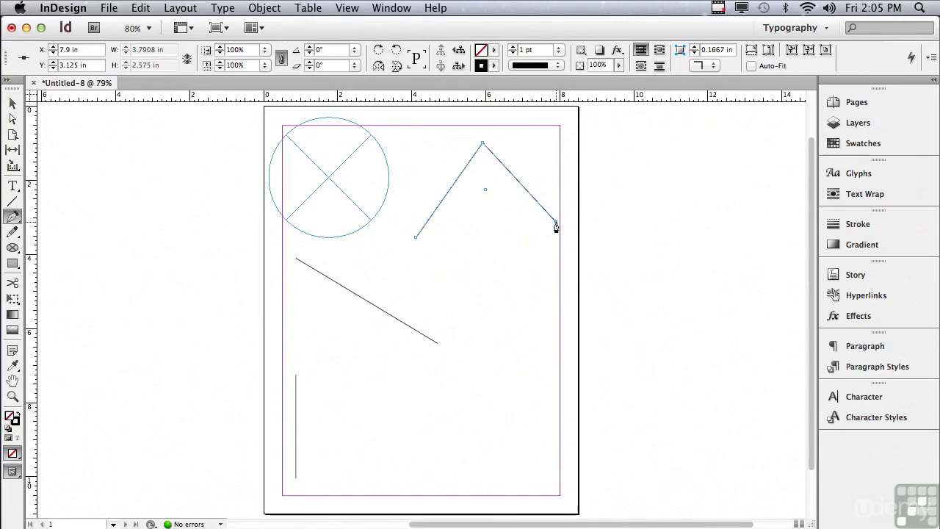
drag(516, 291, 578, 327)
drag(503, 355, 471, 342)
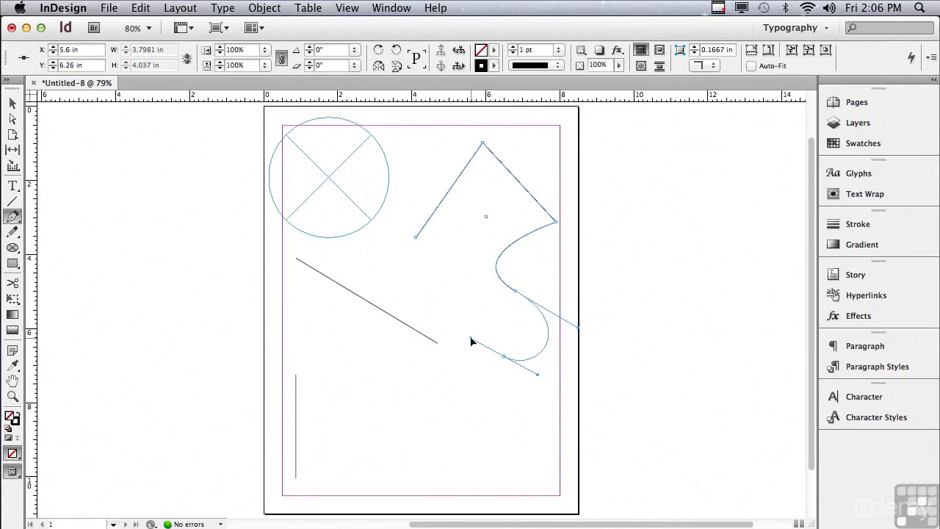